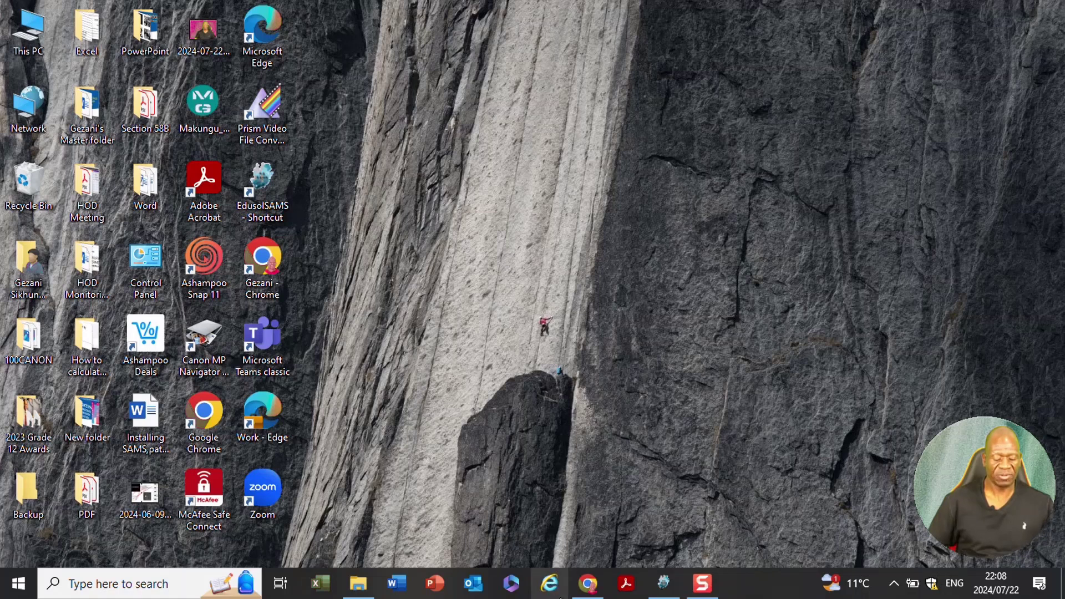
Close the Thutong window and relaunch Chrome under the personal profile
mouse_move(583, 594)
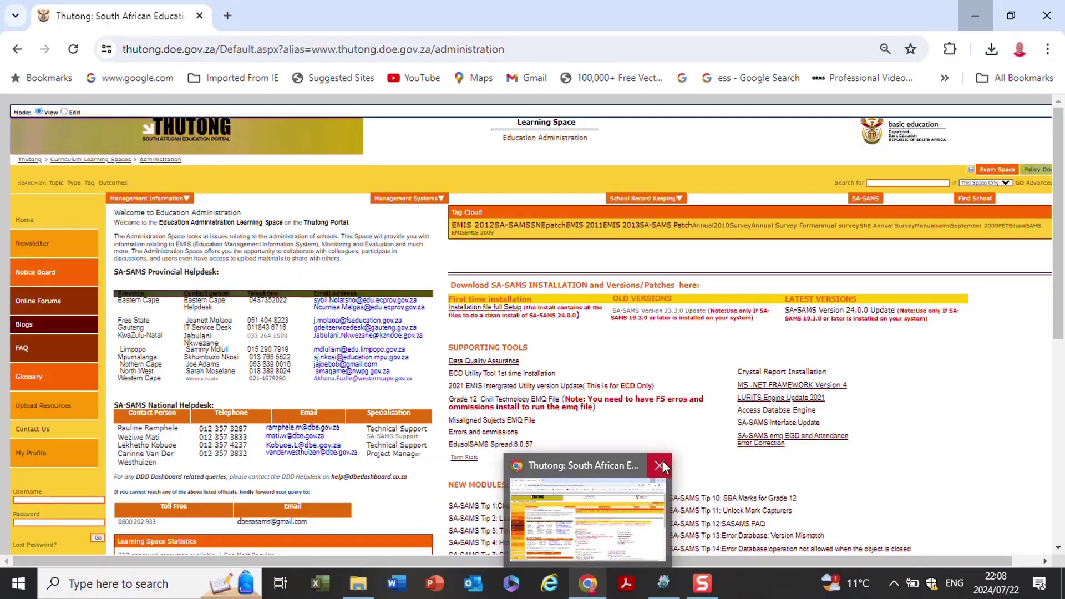
click(663, 466)
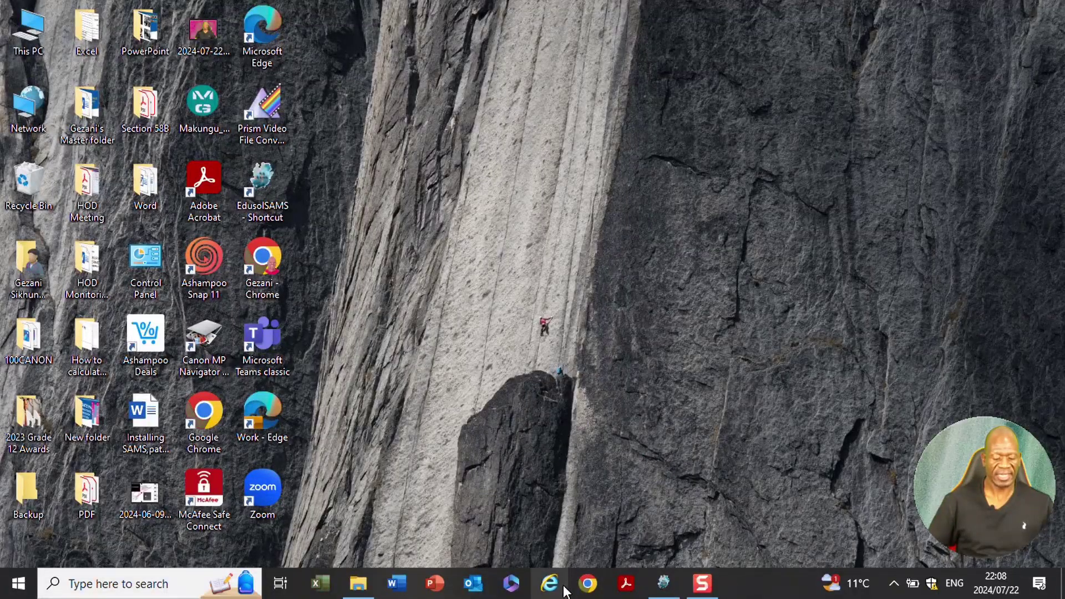
click(592, 586)
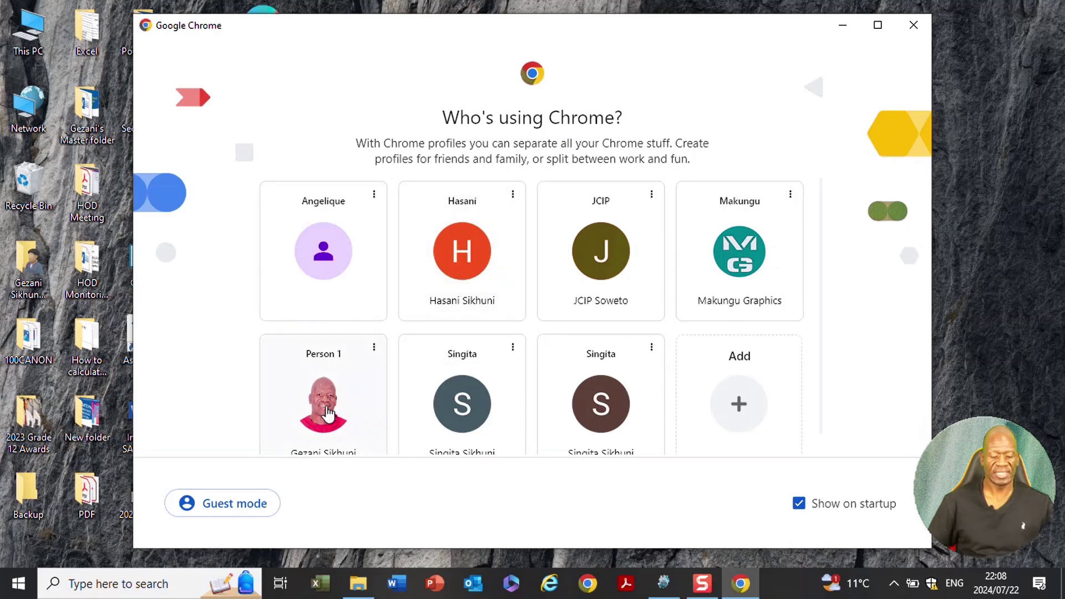
click(327, 412)
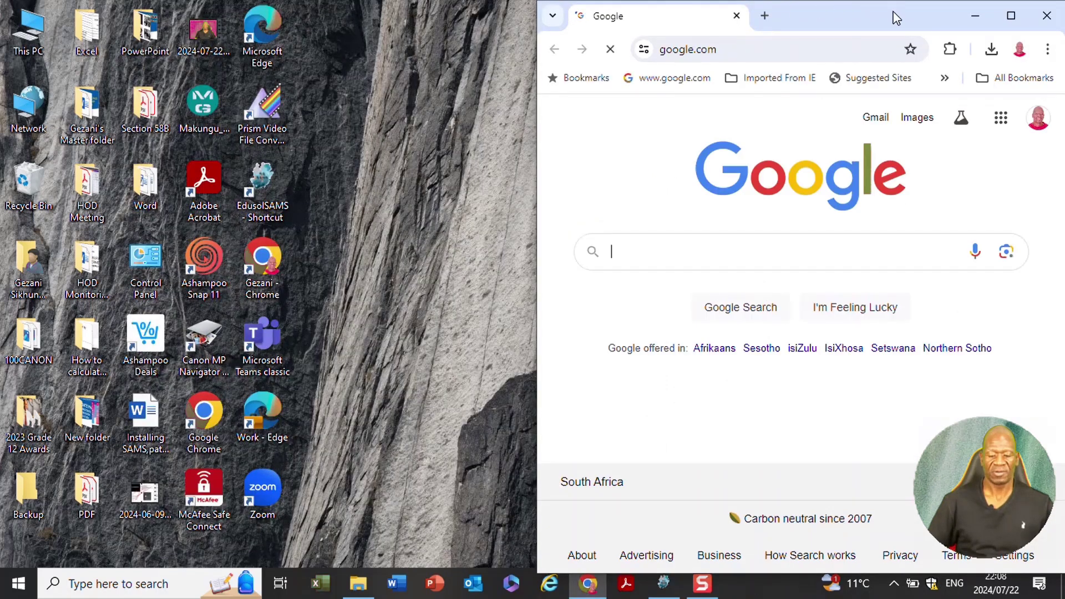
Maximize Chrome and search Google for 'thutong portal' from the recent suggestions
click(1009, 16)
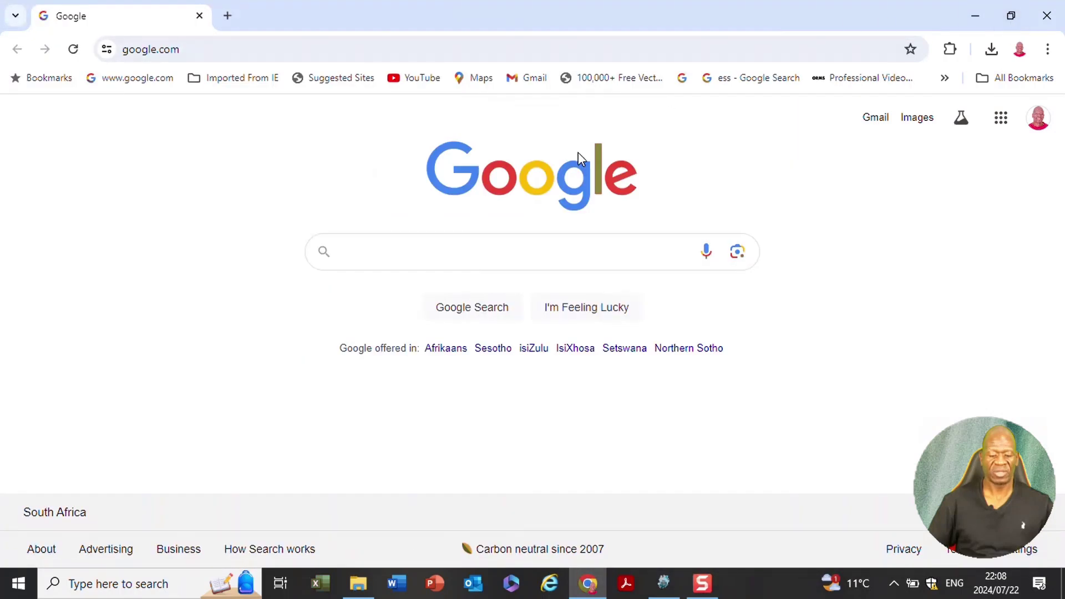
click(517, 249)
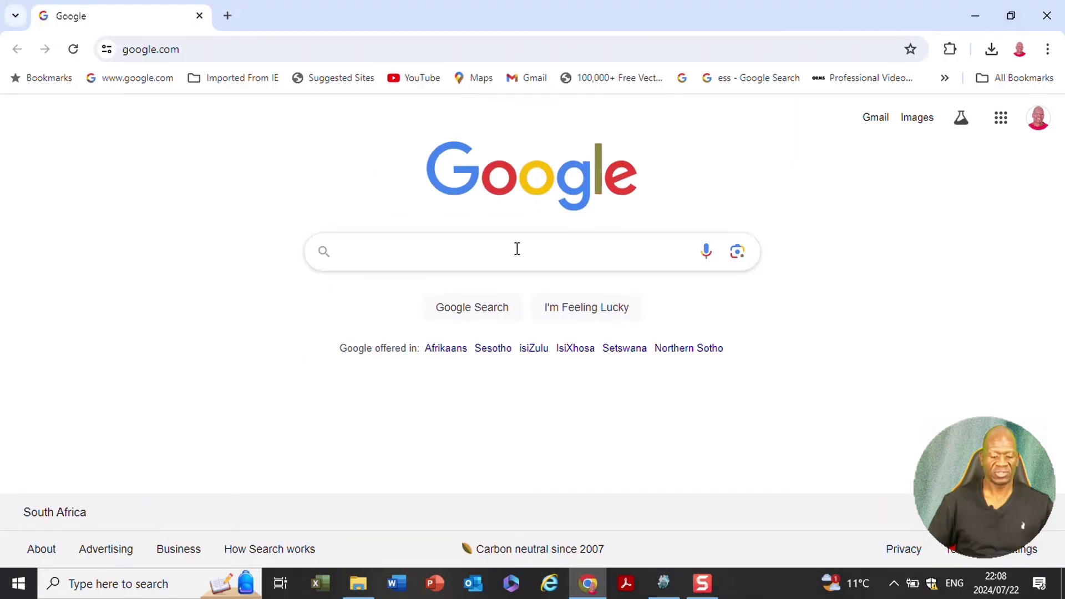
click(406, 248)
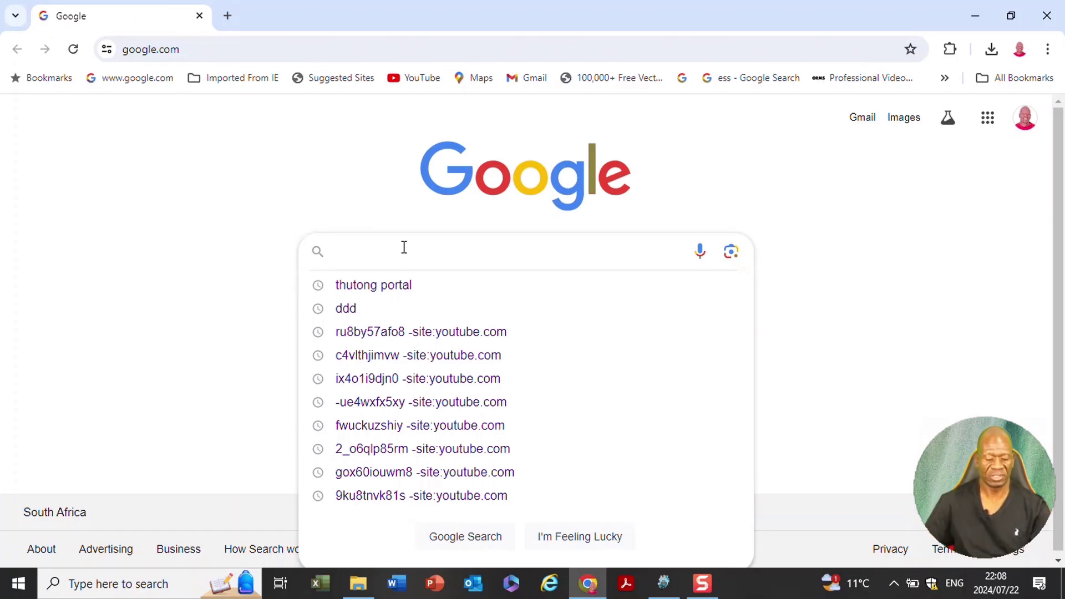
click(382, 287)
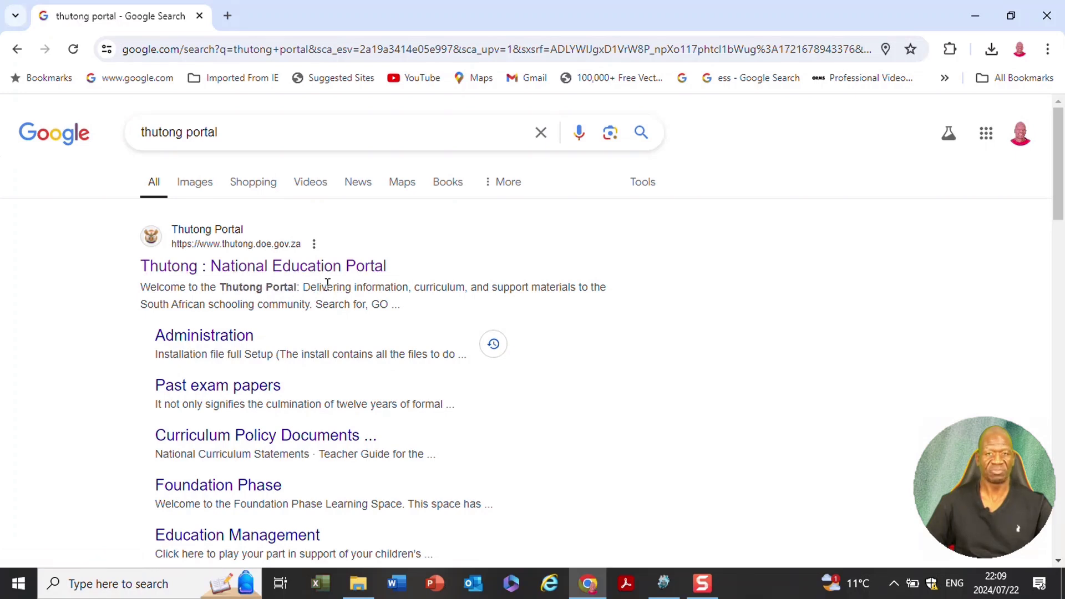
Open the Thutong National Education Portal result, then its Education Administration section
click(312, 268)
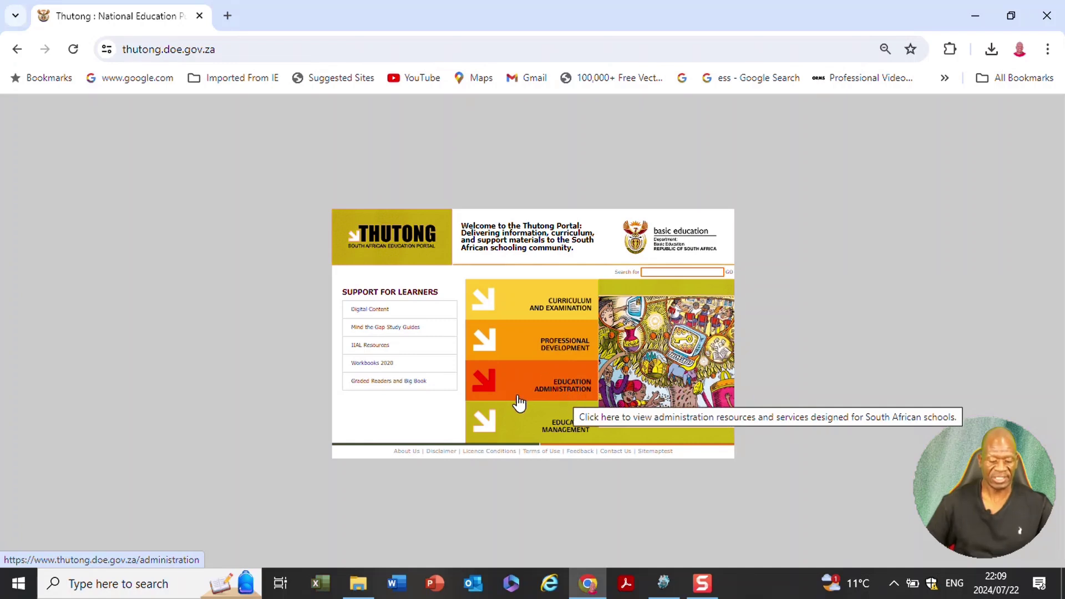
click(488, 387)
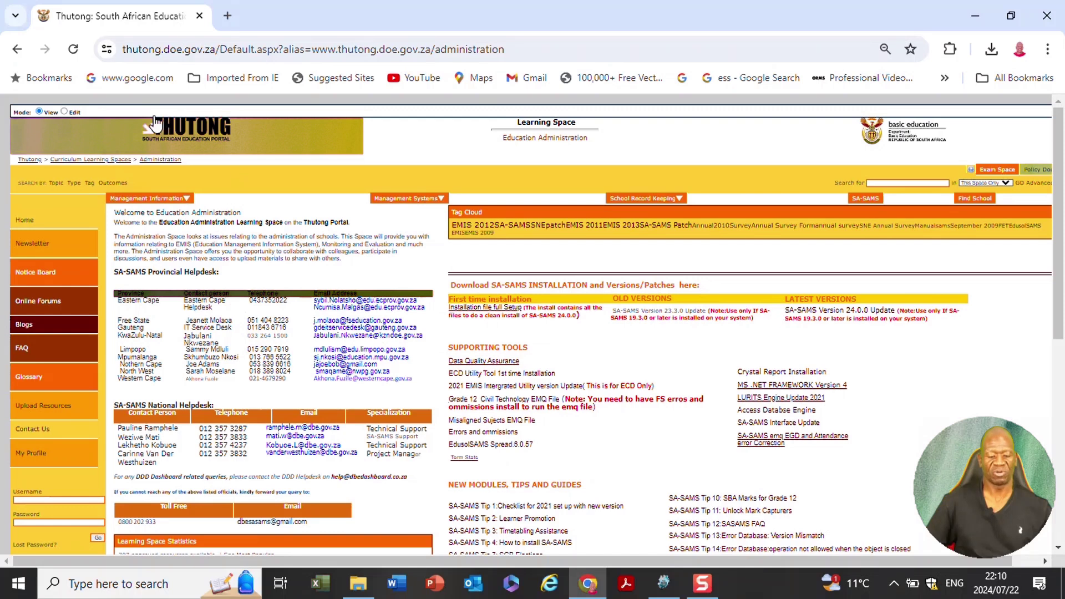
Download 'Installation file full Setup', the 156 MB SA-SAMS - 24.0.0 zip
click(466, 308)
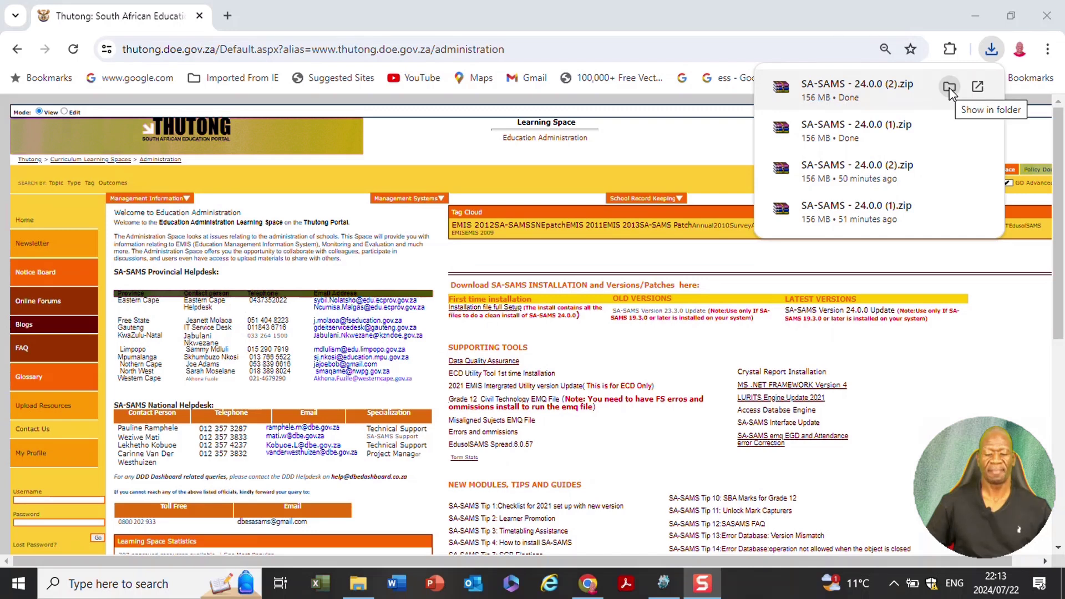
Show SA-SAMS - 24.0.0 (2).zip in Downloads and open it in WinRAR
click(950, 88)
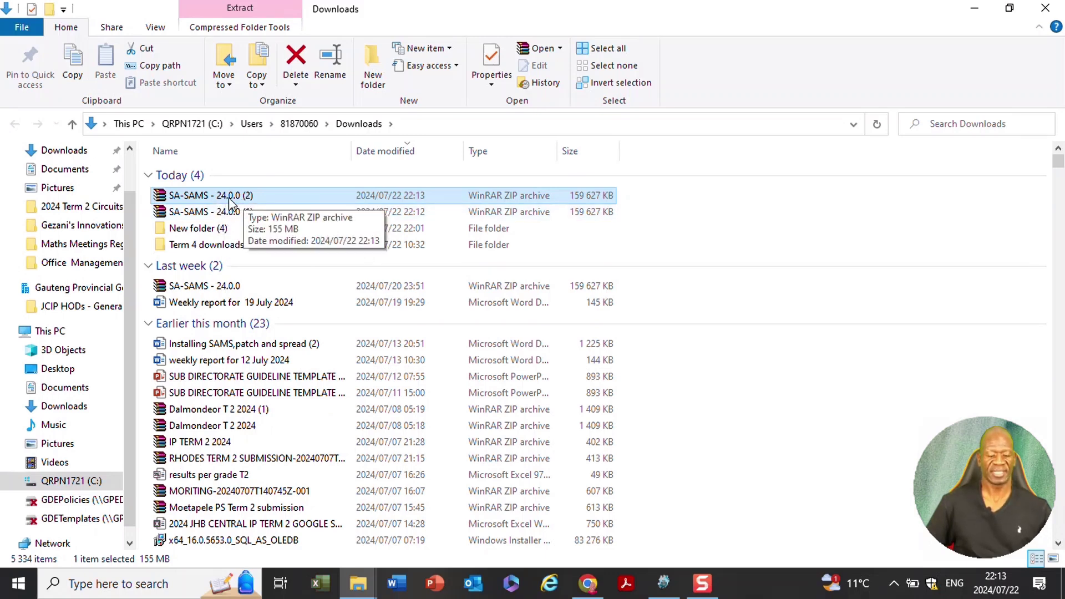
right_click(198, 199)
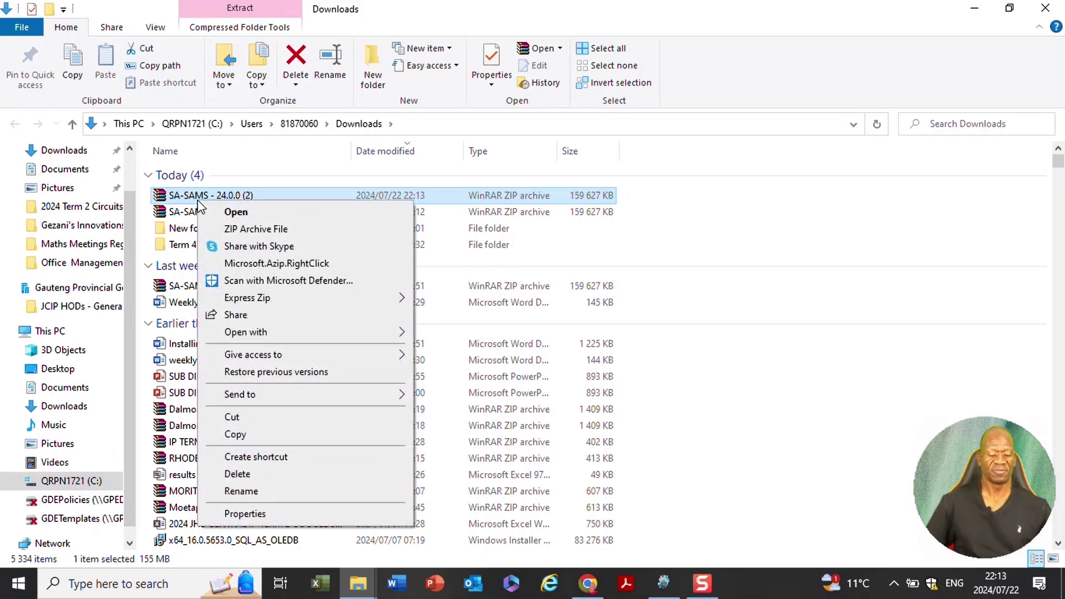
click(231, 213)
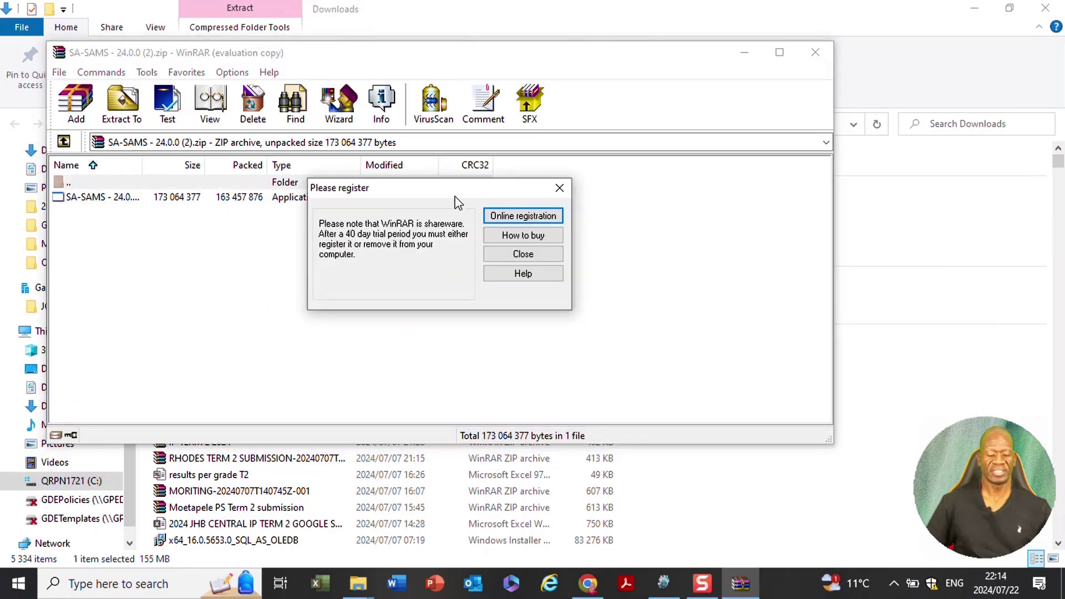
Dismiss the registration reminder, extract to the default SA-SAMS - 24.0.0 (2) folder, and close WinRAR
click(558, 188)
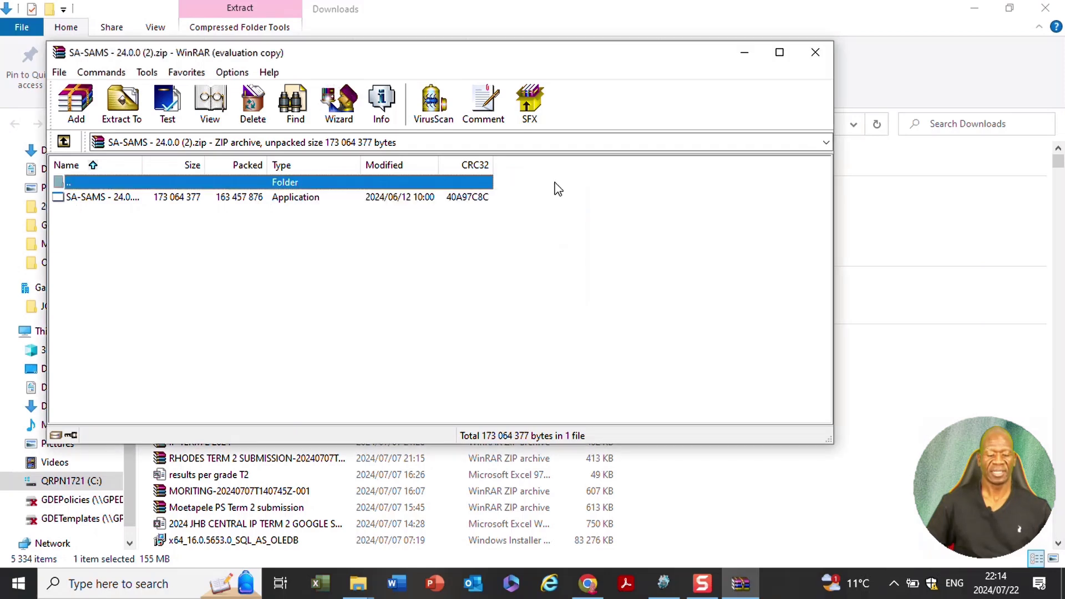
click(131, 100)
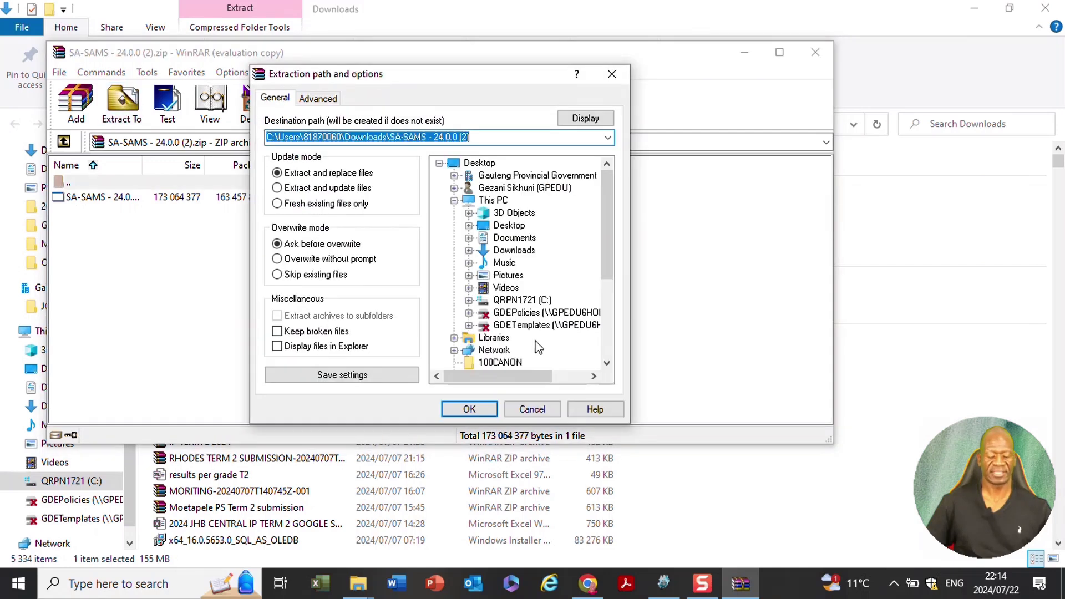
click(469, 408)
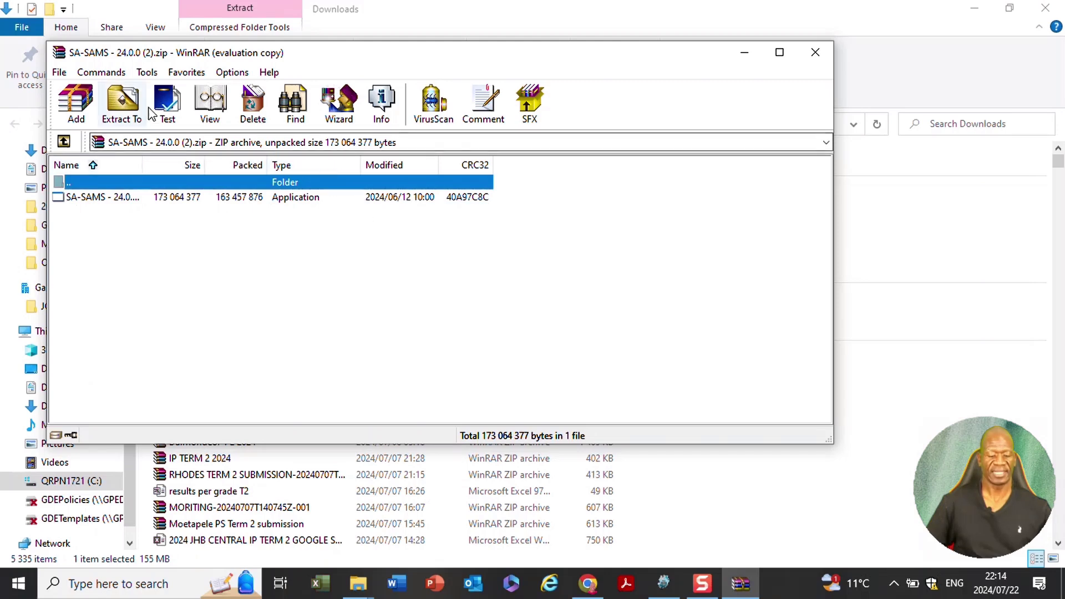
click(814, 55)
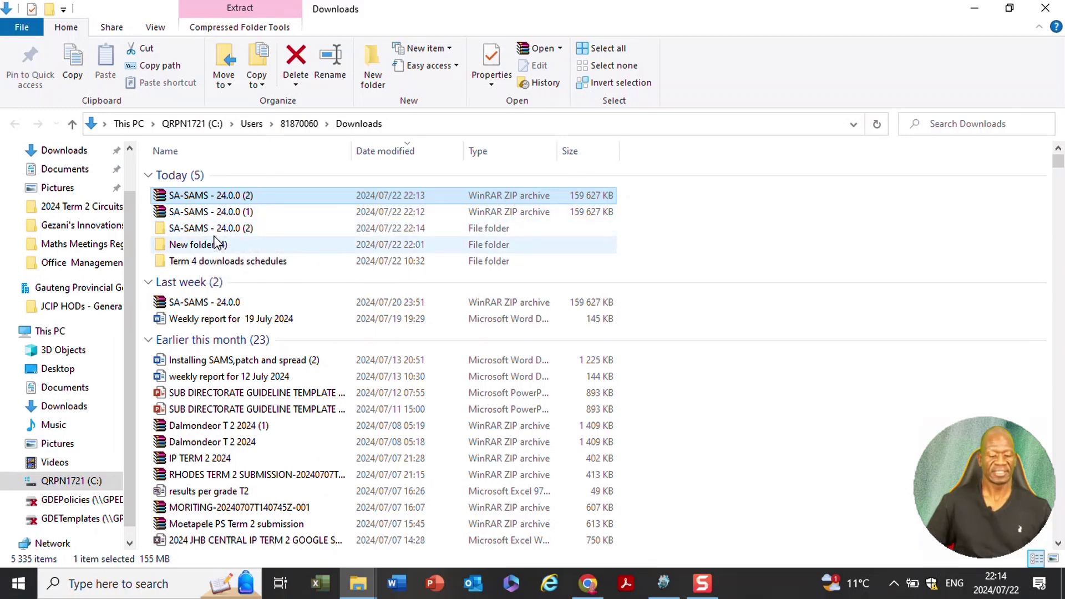
Launch the SA-SAMS - 24.0.0 installer from its extracted folder, then minimize Explorer and Chrome
double_click(215, 232)
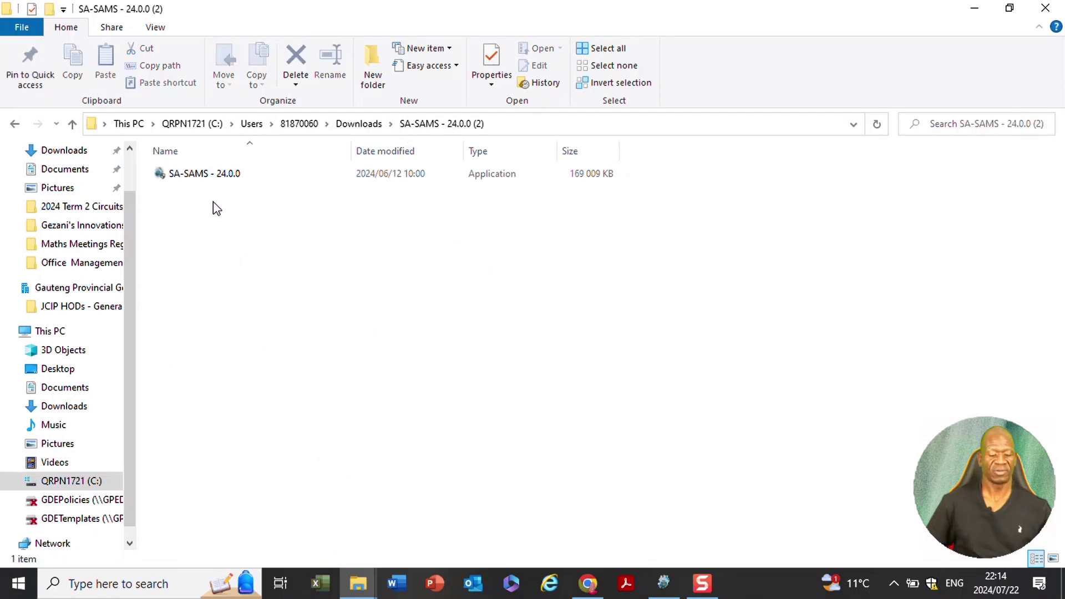
click(181, 175)
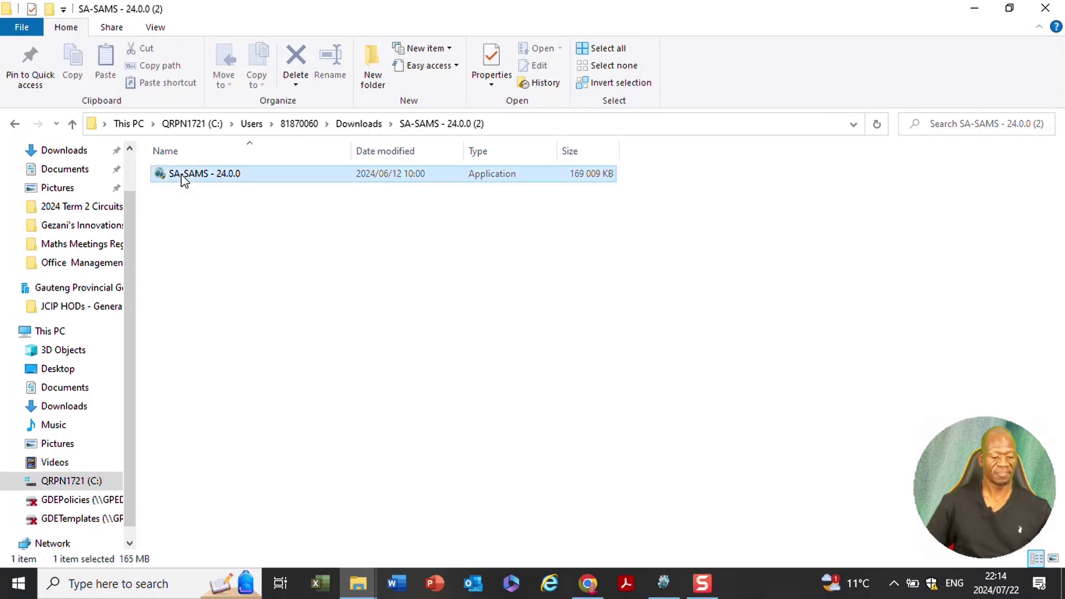
right_click(181, 174)
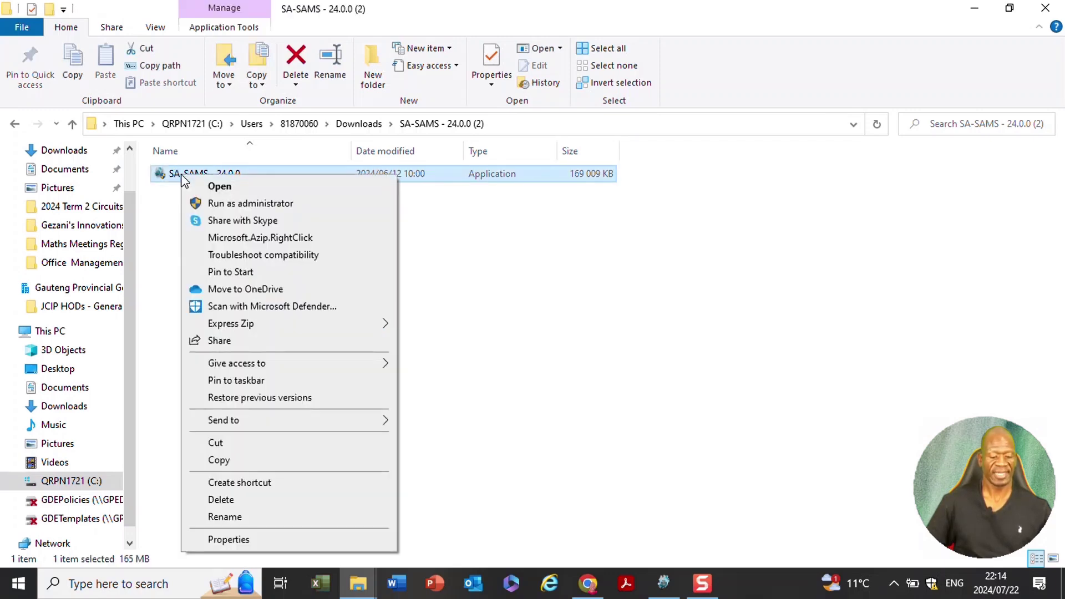
click(214, 189)
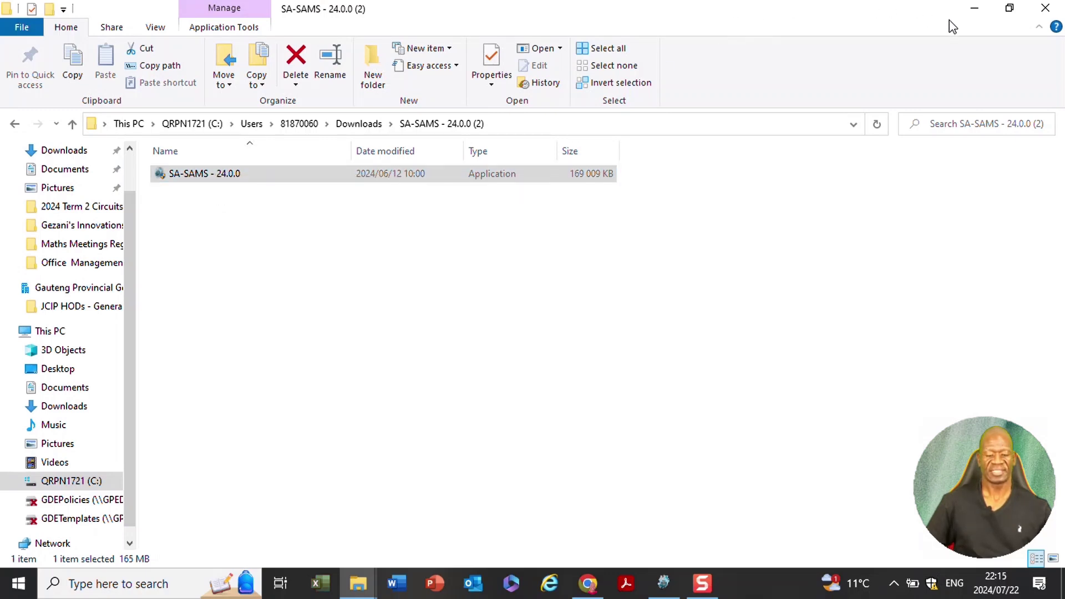
click(972, 12)
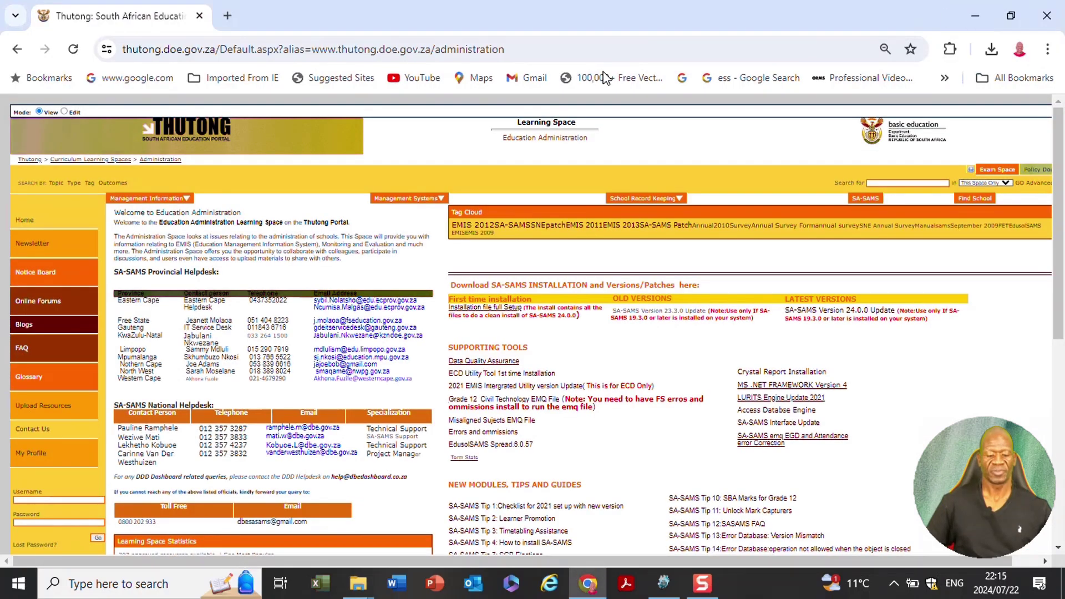
click(972, 10)
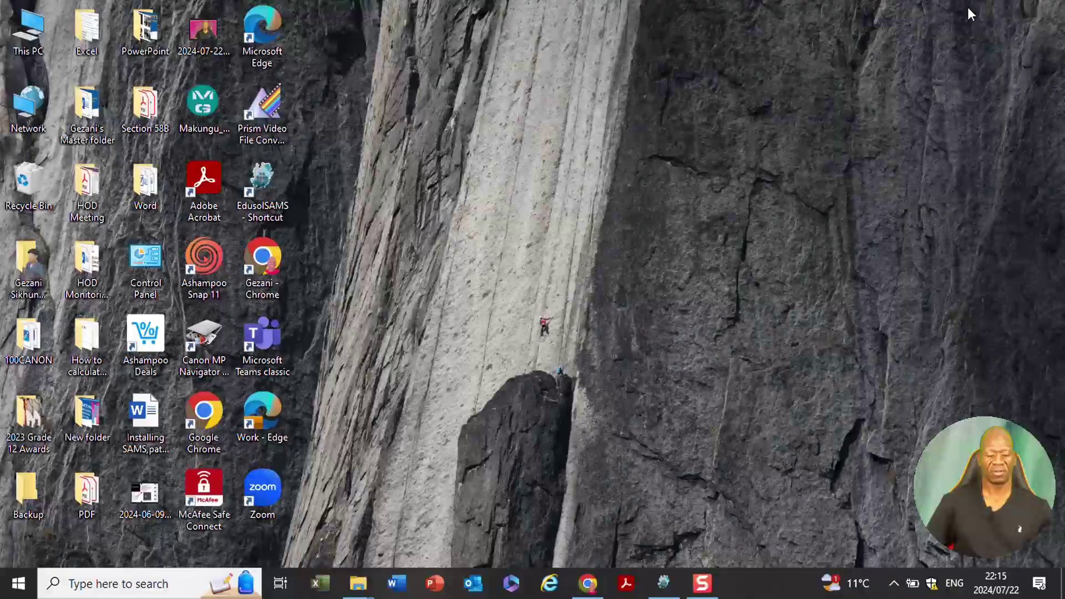
Browse from This PC to C:\Program Files\EdusolSAMS in File Explorer
click(32, 34)
double_click(32, 33)
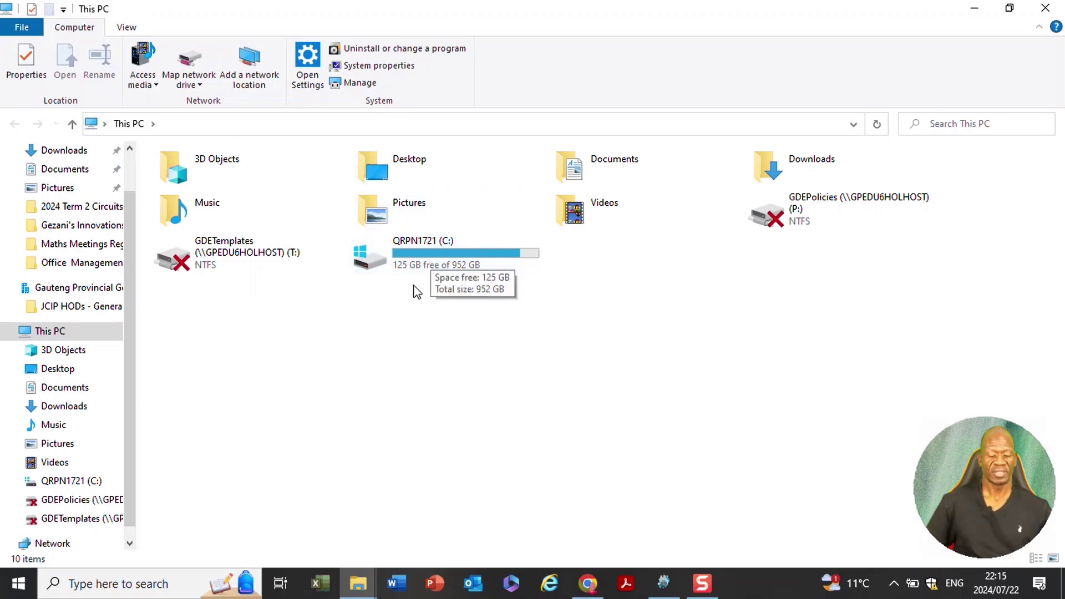
double_click(443, 266)
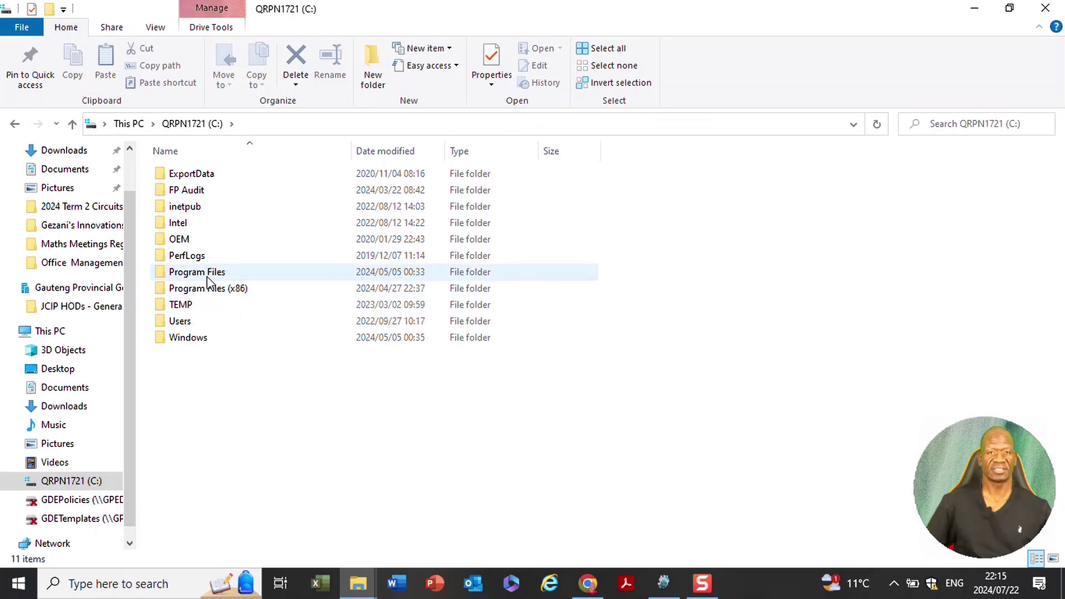
double_click(208, 276)
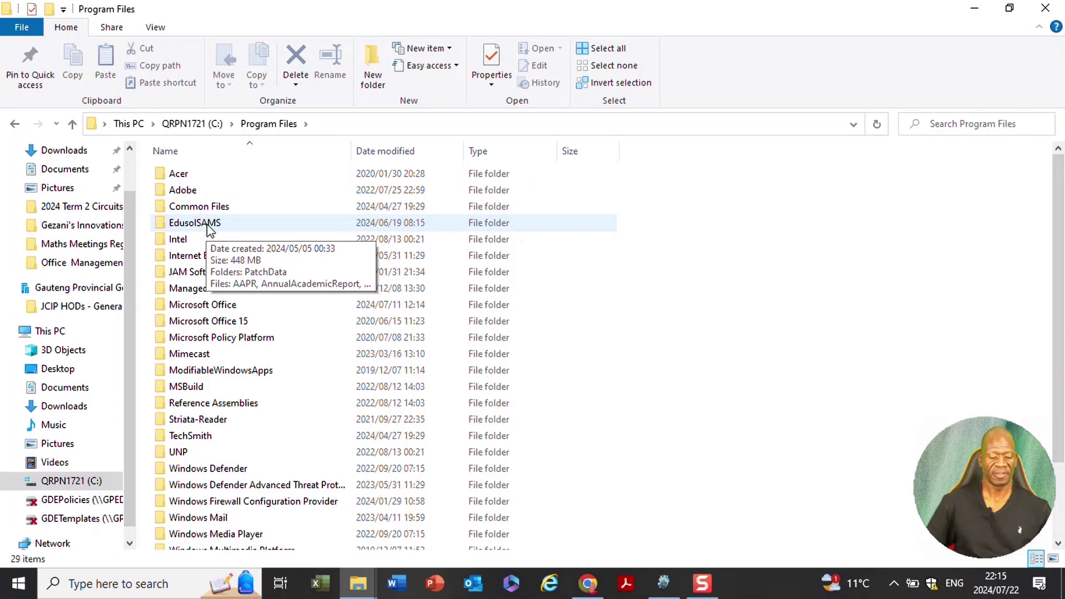
double_click(209, 225)
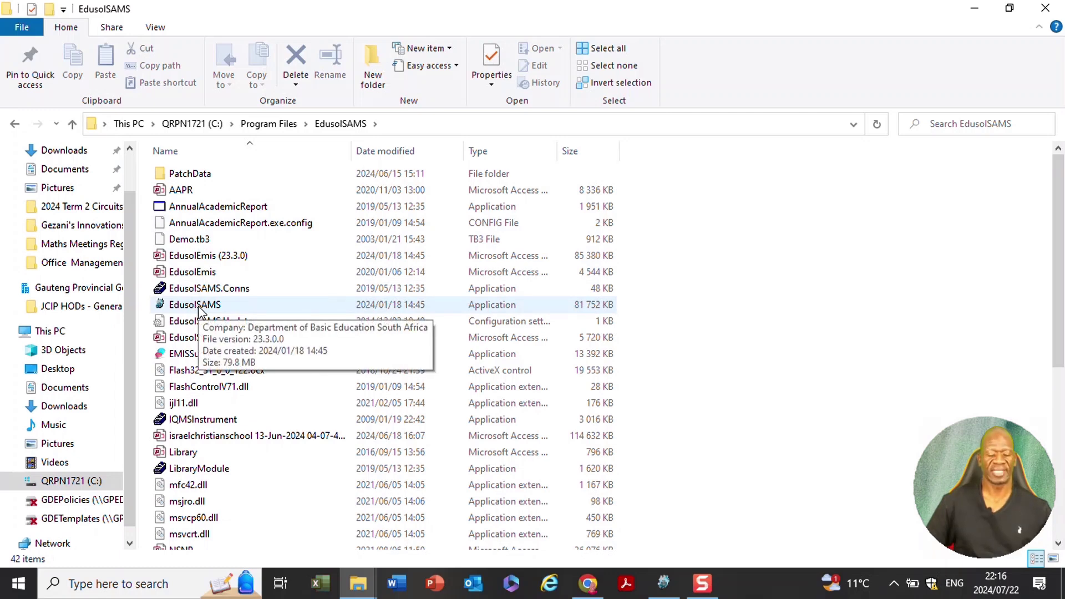
Create an EdusolSAMS desktop shortcut via Send to > Desktop, then minimize File Explorer
right_click(198, 307)
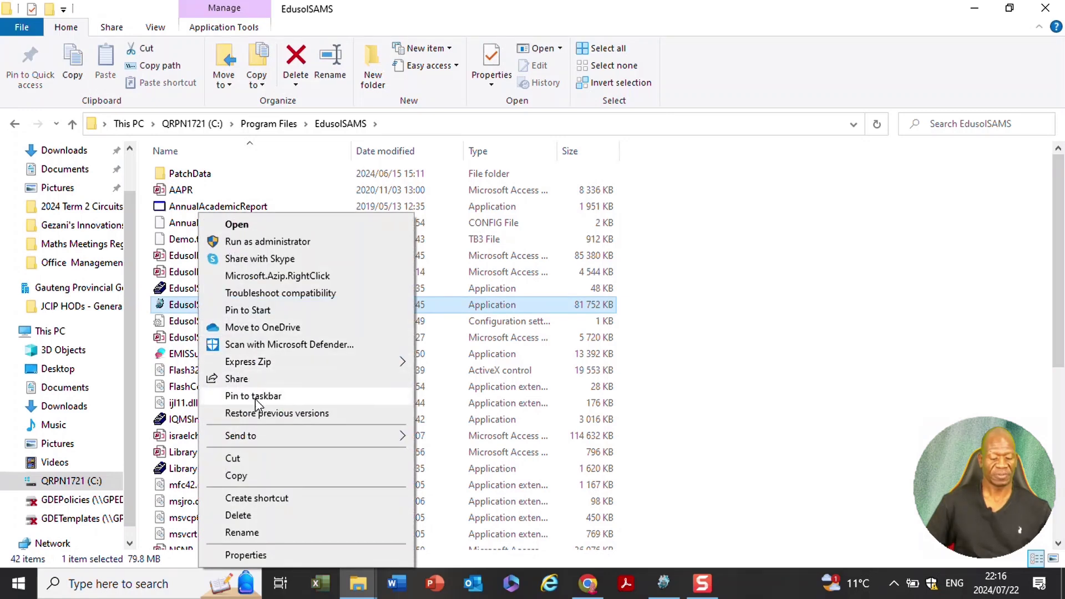
mouse_move(278, 434)
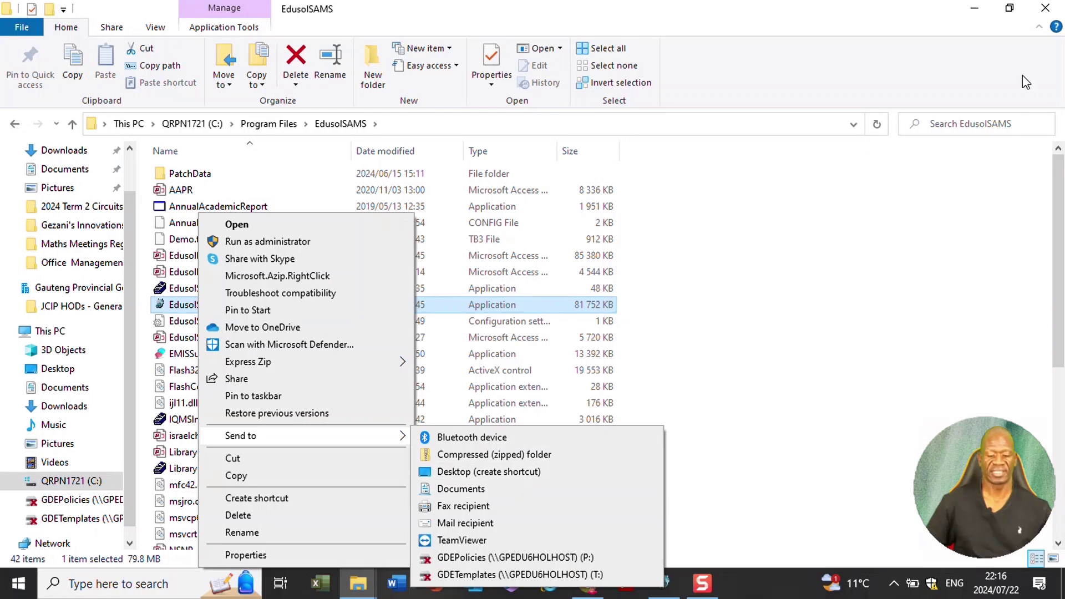
click(975, 9)
click(975, 9)
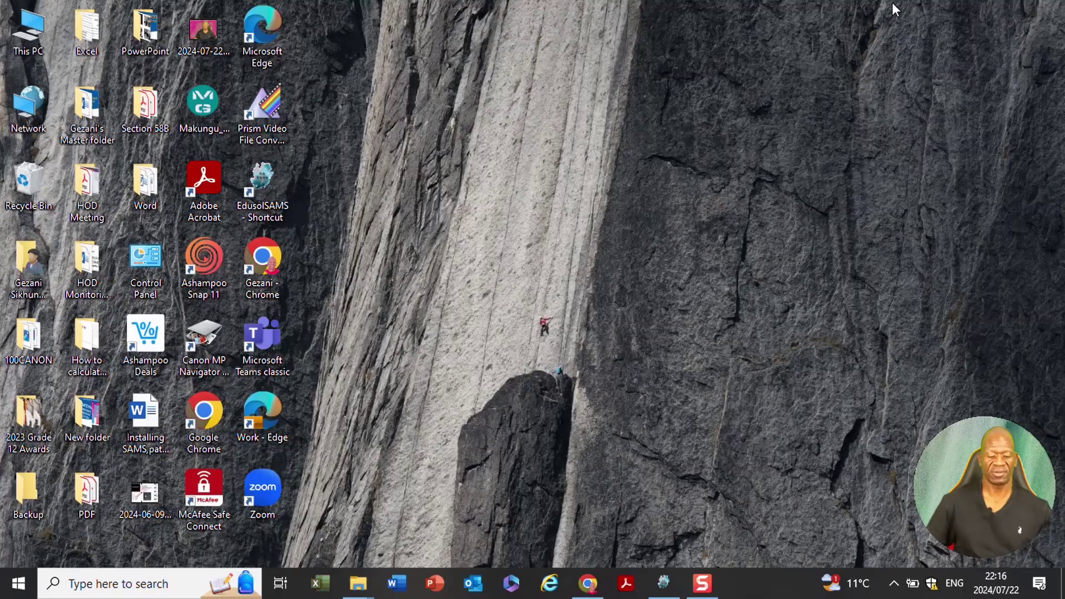
Launch EdusolSAMS from the shortcut and continue with the network database GezaniPrimarySchool.mdb
double_click(264, 177)
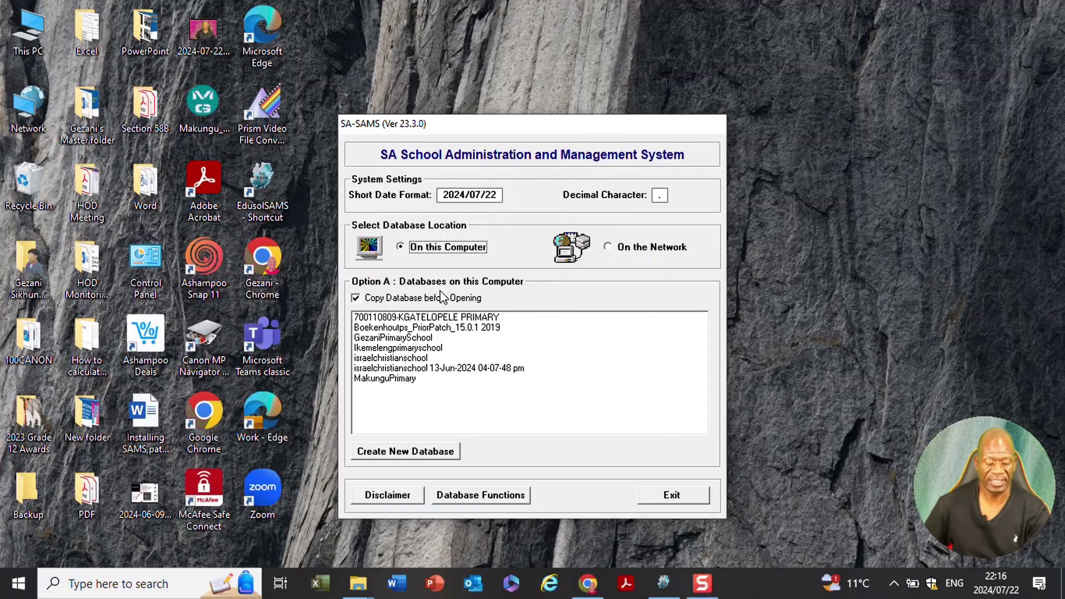
click(606, 249)
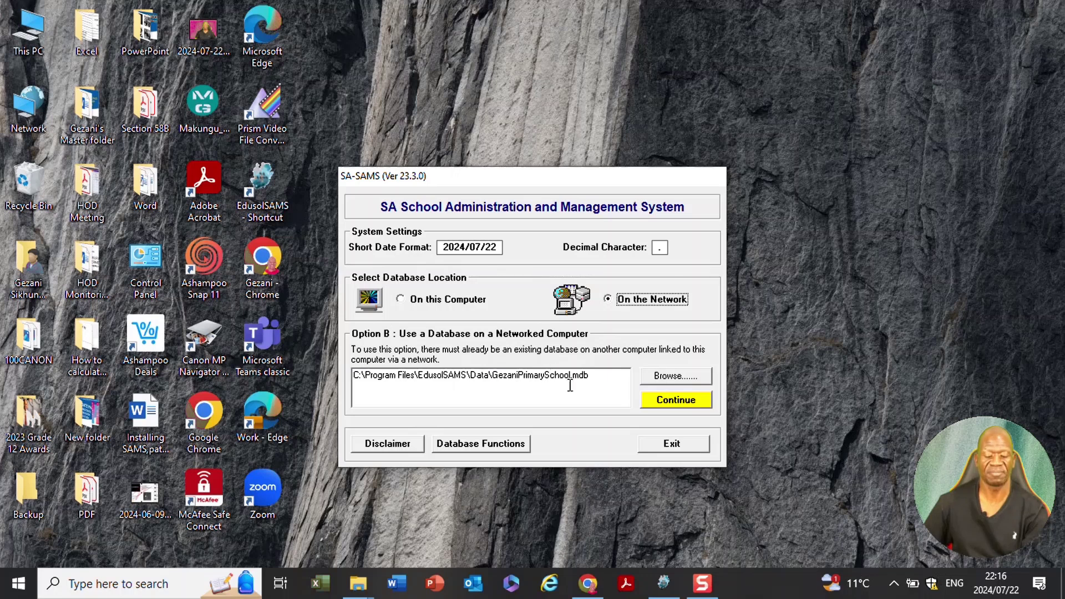
click(678, 408)
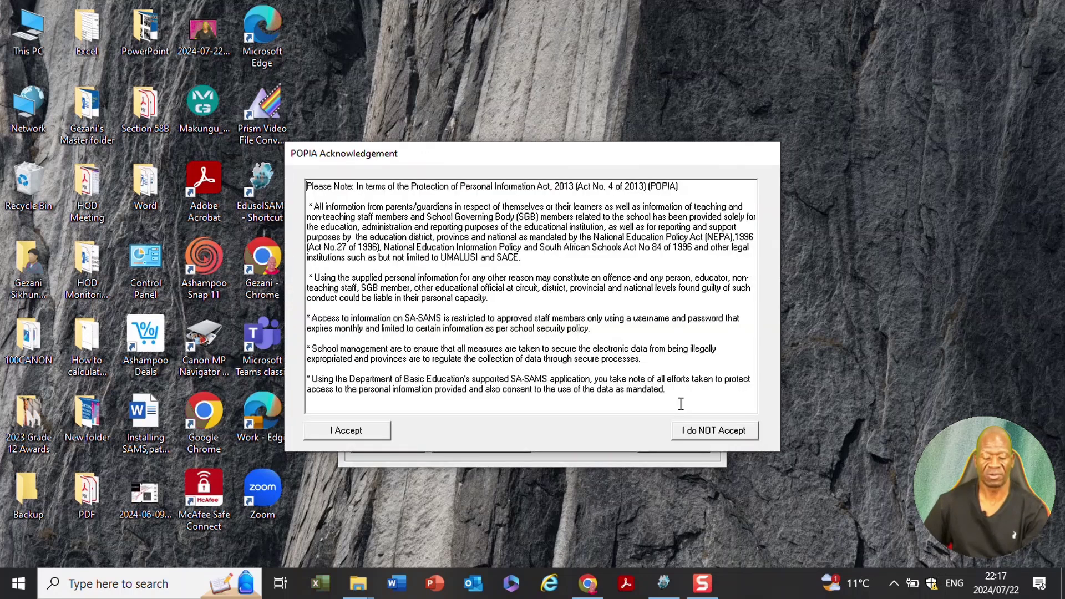
Accept the POPIA privacy notice, then sign in as Administrator with the account password
click(364, 430)
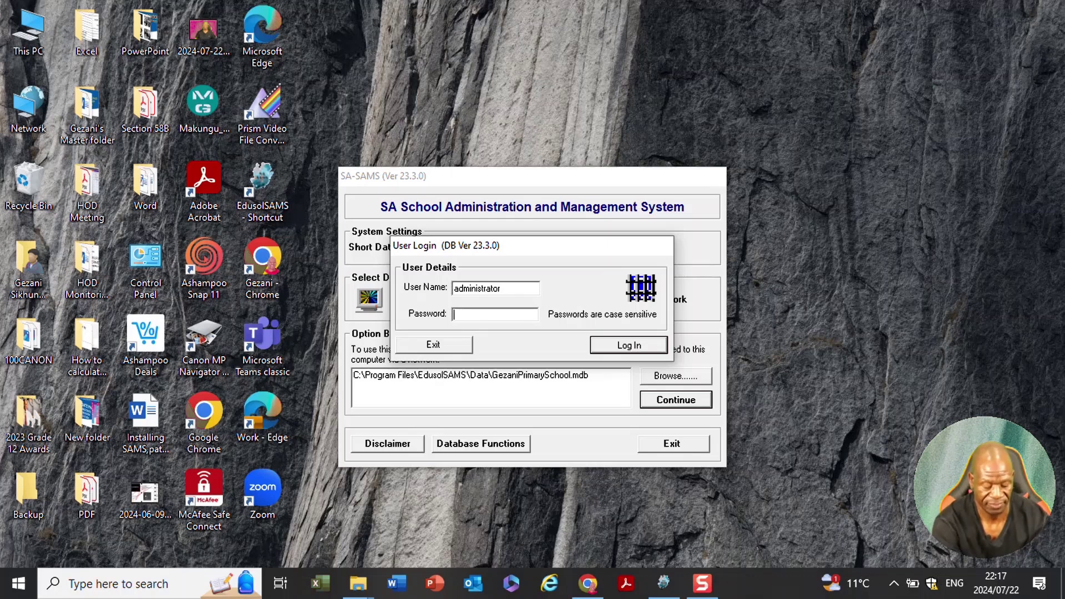
text(*)
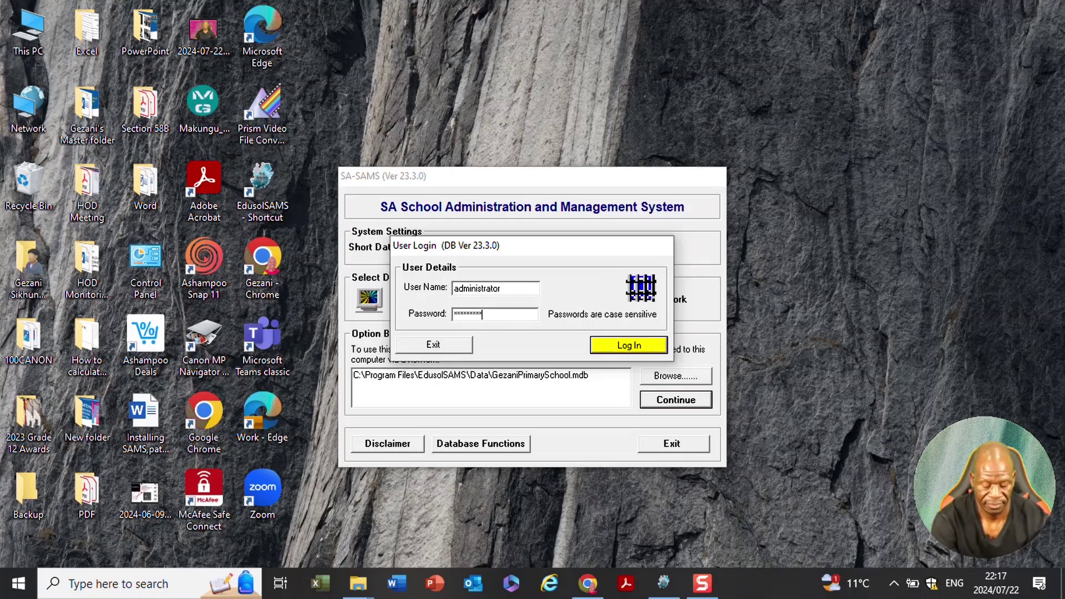
text(*********)
key(Return)
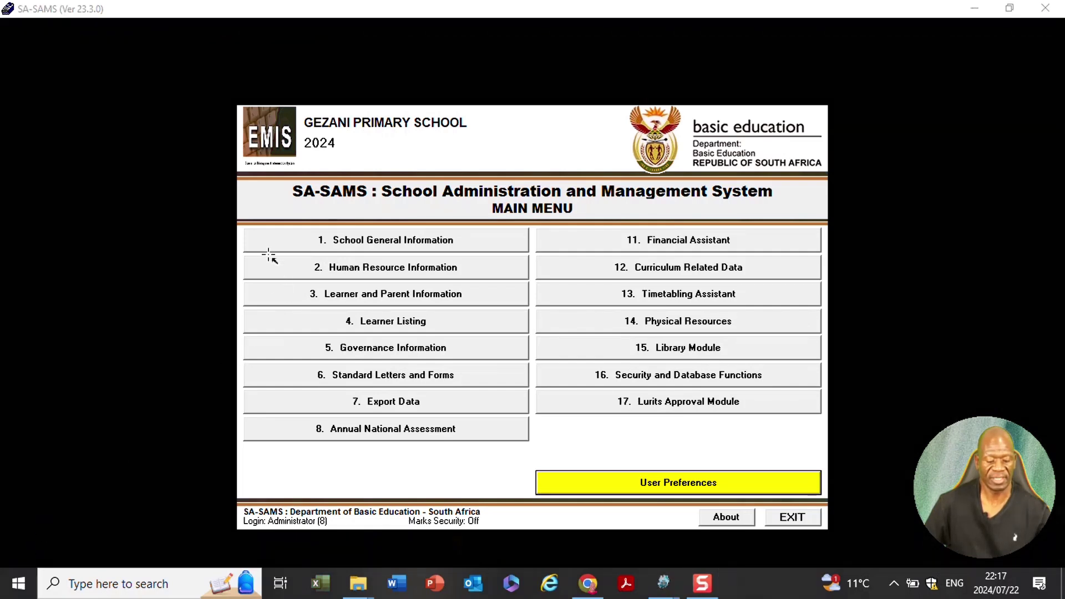
drag(260, 248, 347, 241)
drag(262, 275, 321, 269)
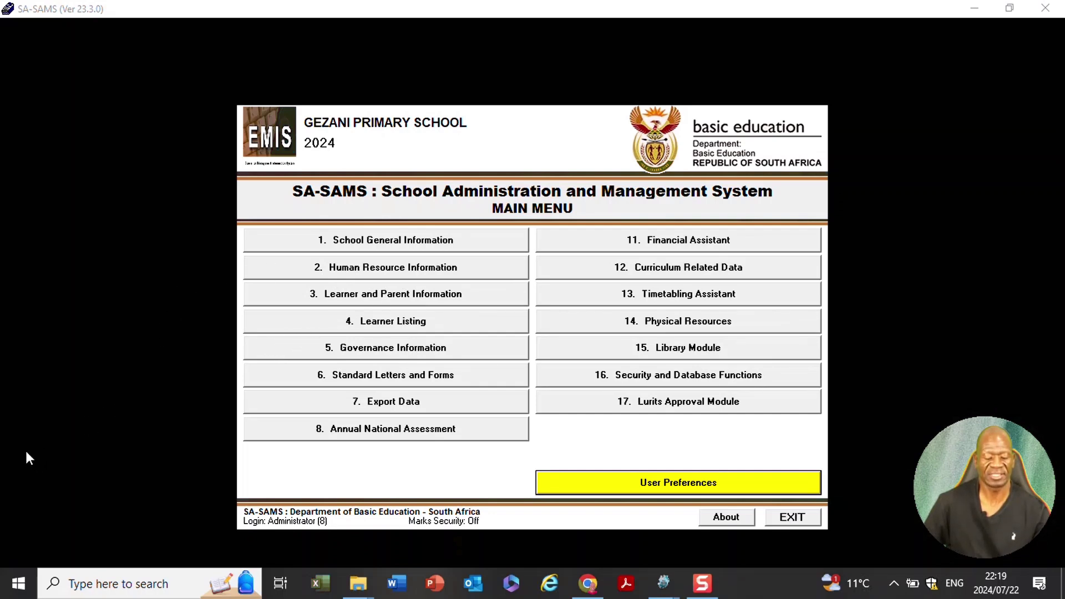
click(293, 239)
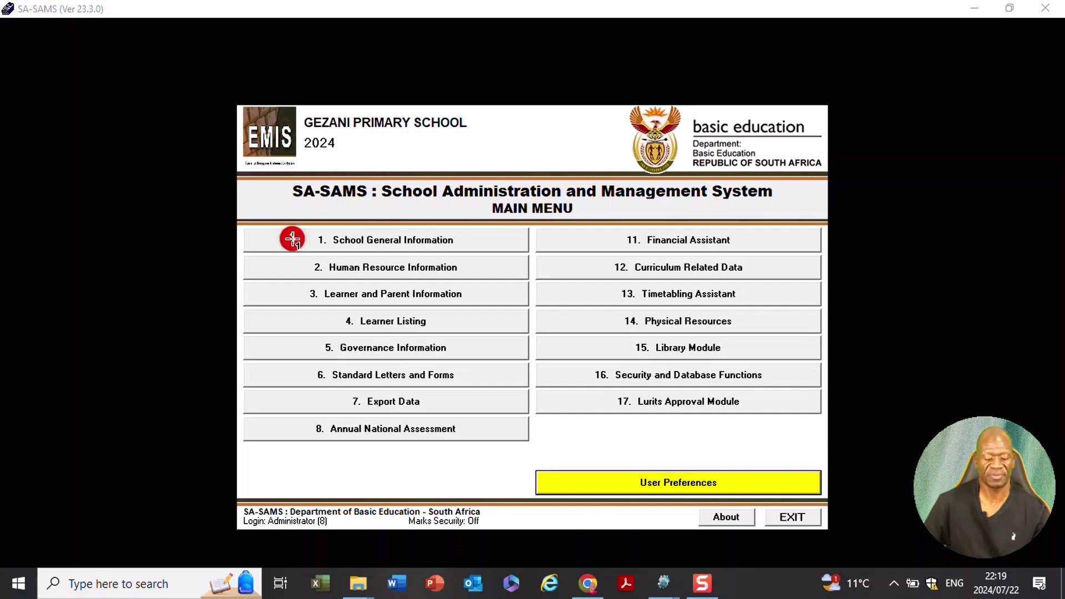
click(280, 270)
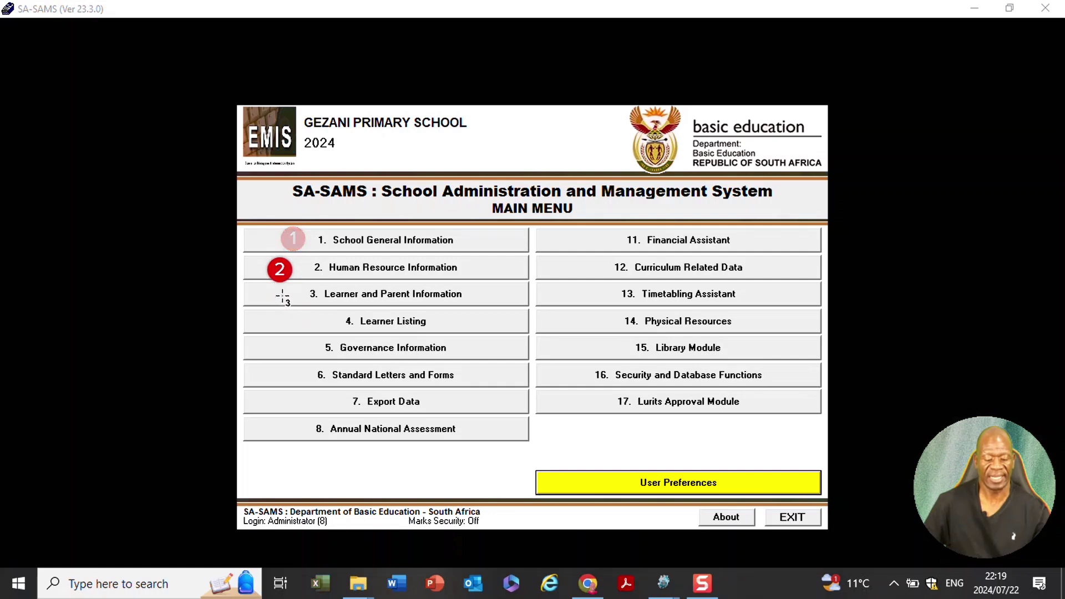
click(282, 295)
click(279, 322)
click(288, 341)
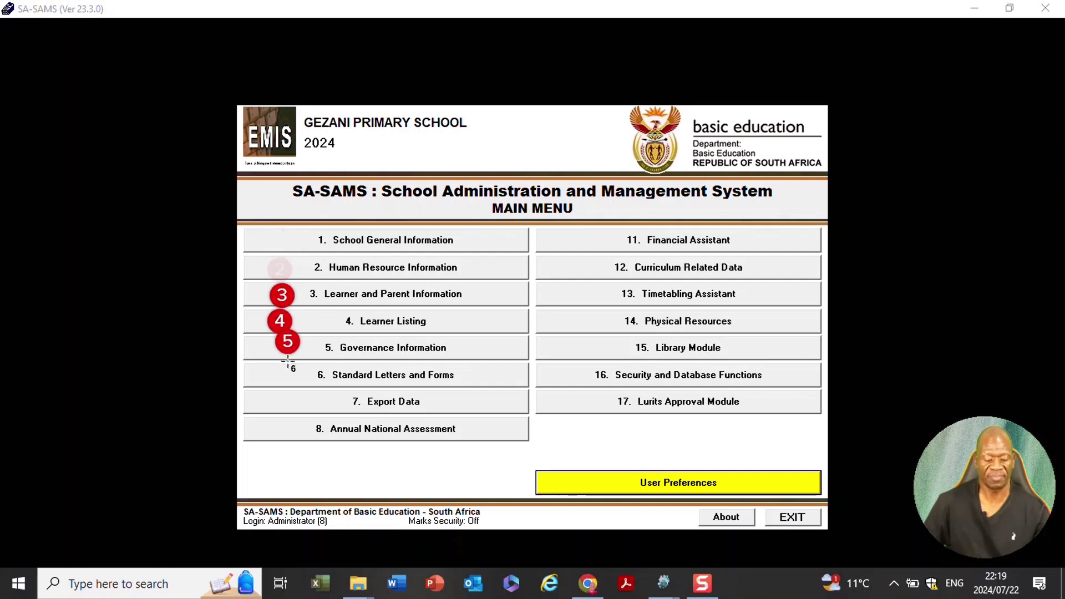
click(287, 361)
click(288, 393)
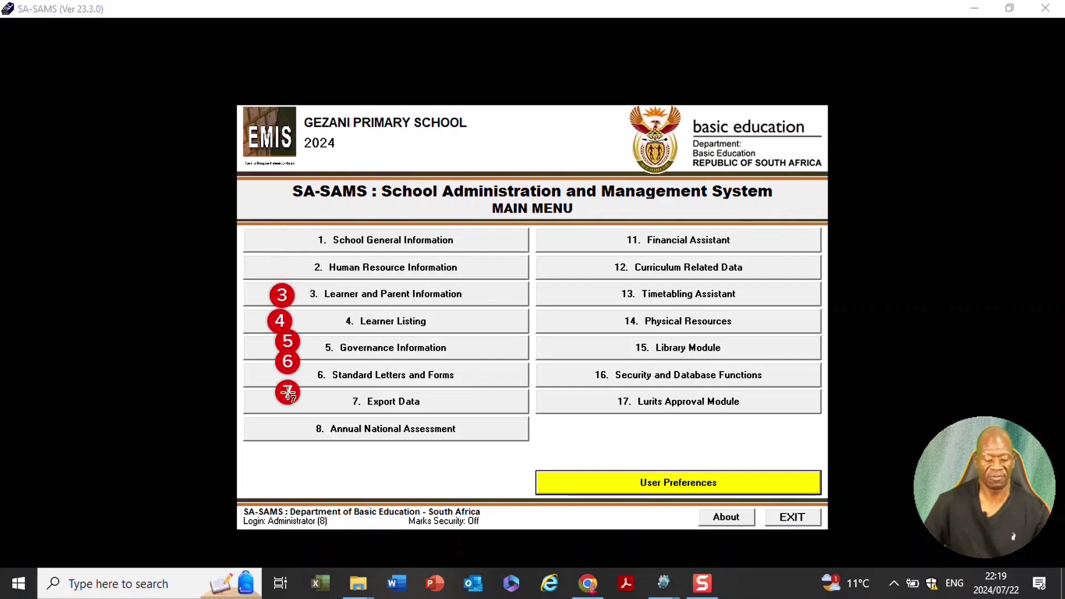
click(290, 427)
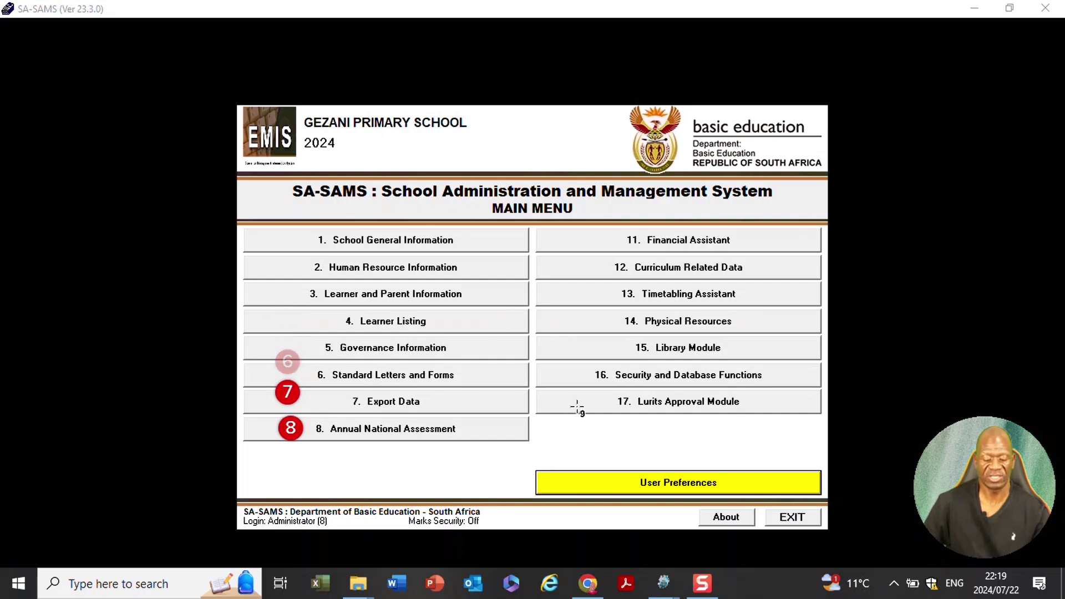